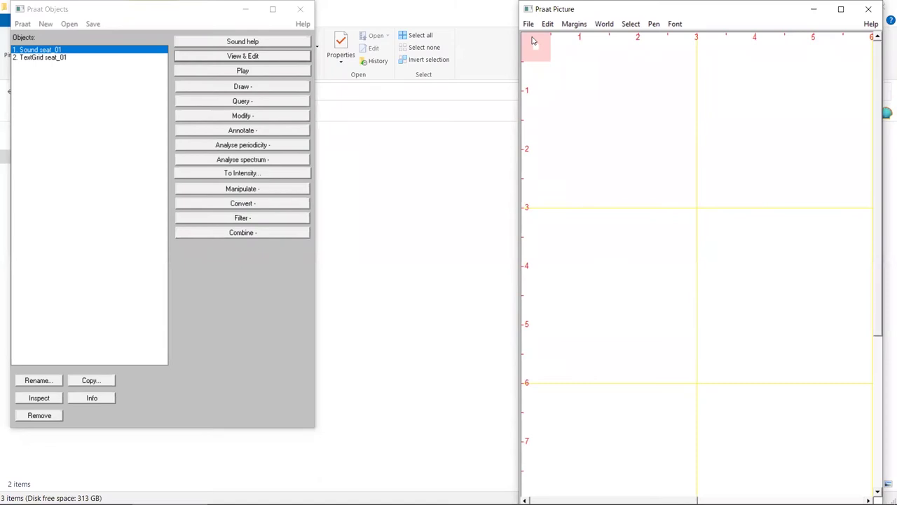
Drag out a roughly 4-by-3-inch viewport in the top-left of the Picture window.
{"action": "left_click_drag", "start_coordinate": [530, 40], "coordinate": [749, 196]}
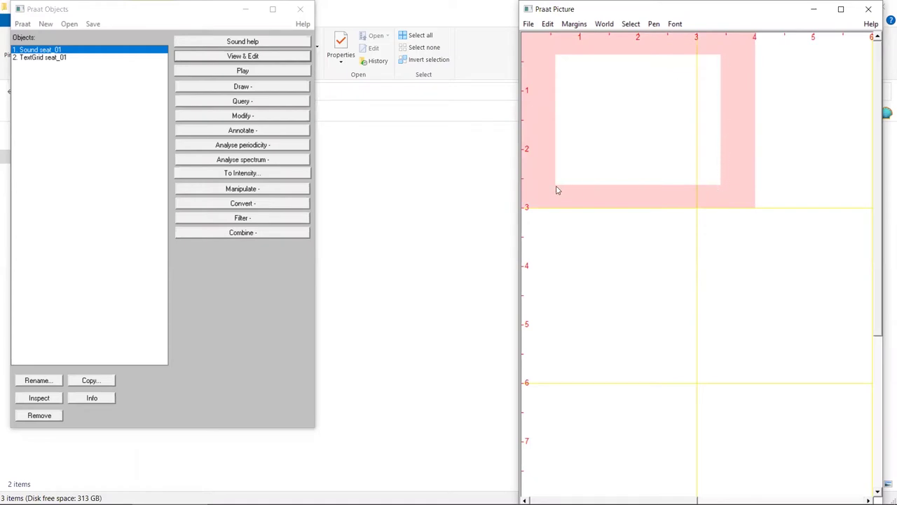
{"action": "left_click", "coordinate": [631, 25]}
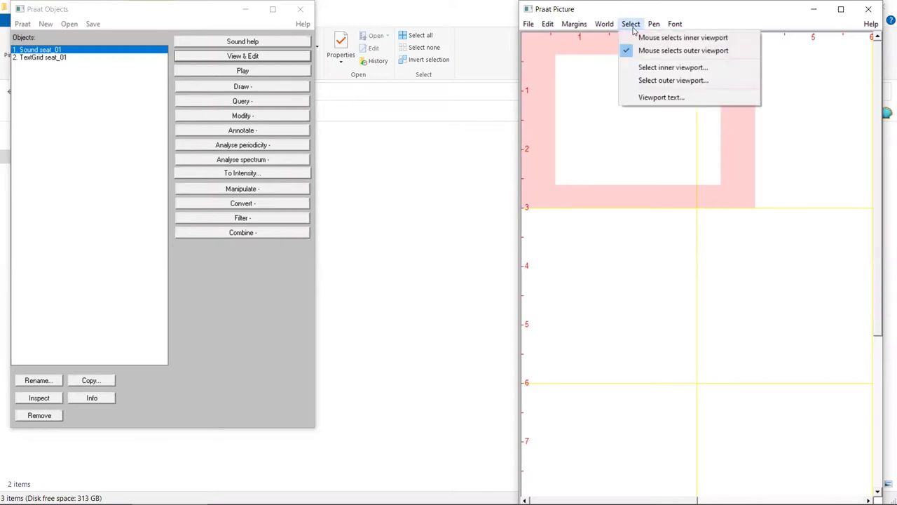
Enter inner viewport ranges of 1 to 5 inches horizontally and 1 to 2 inches vertically.
{"action": "left_click", "coordinate": [651, 70]}
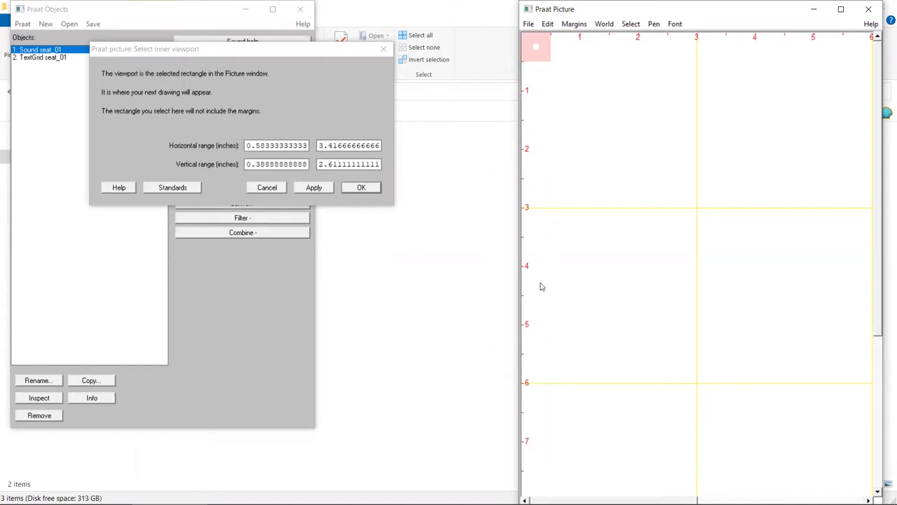
{"action": "left_click", "coordinate": [323, 156]}
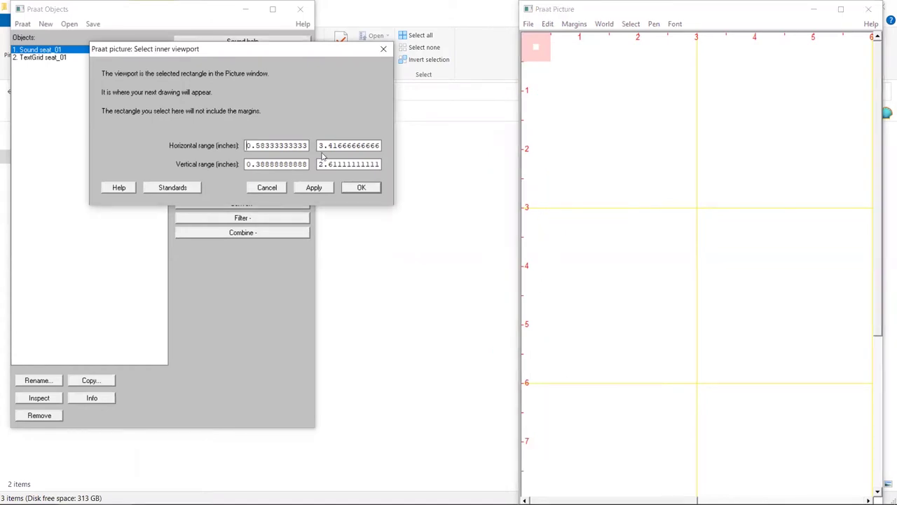
{"action": "key", "text": "ctrl+a"}
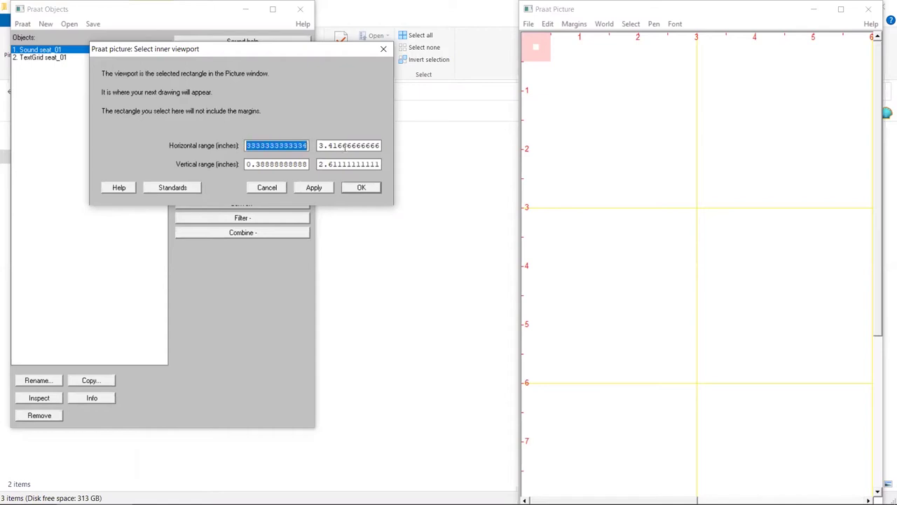
{"action": "type", "text": "1"}
{"action": "left_click_drag", "start_coordinate": [320, 145], "coordinate": [386, 147]}
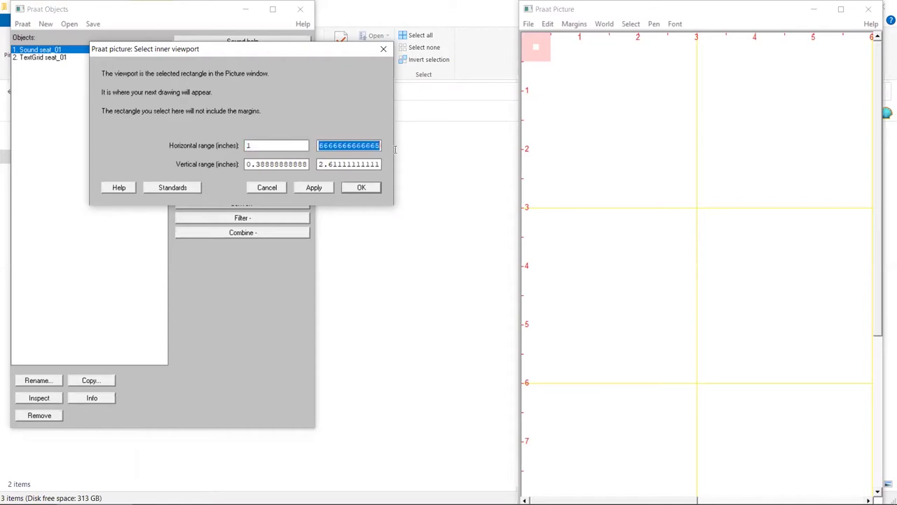
{"action": "type", "text": "5"}
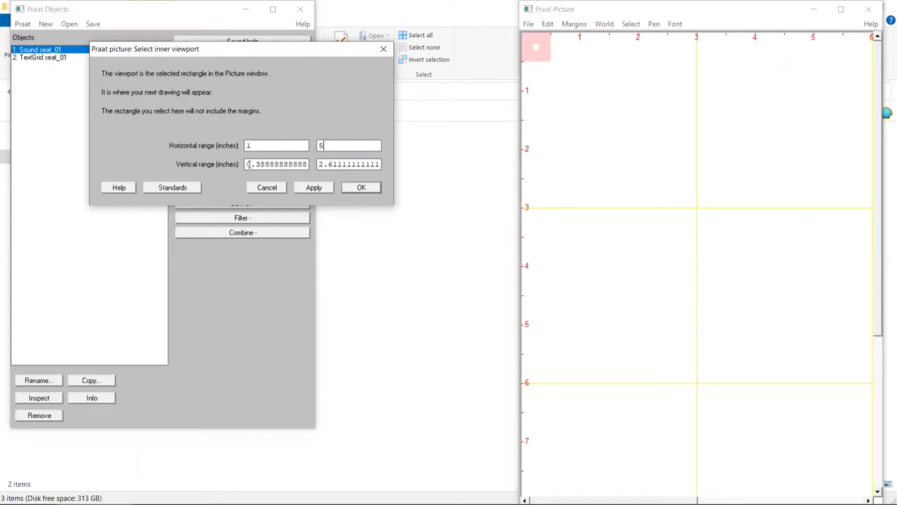
{"action": "left_click_drag", "start_coordinate": [249, 164], "coordinate": [308, 164]}
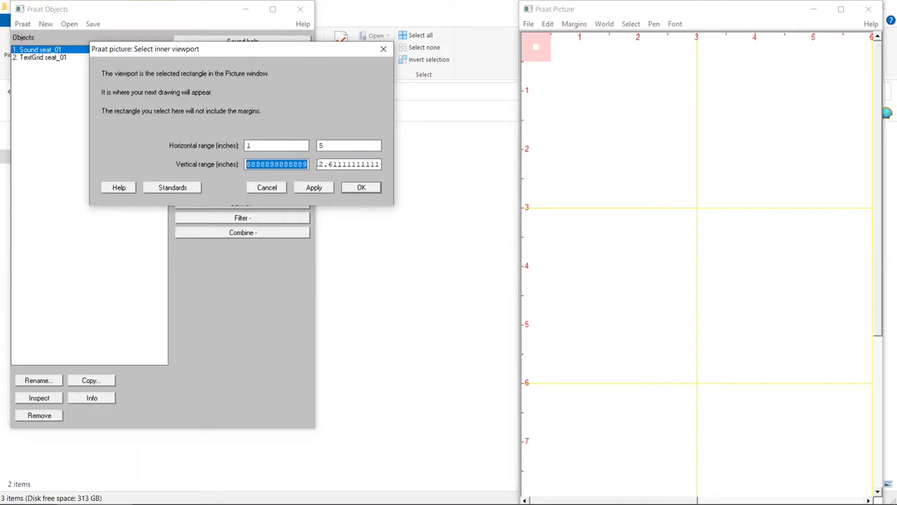
{"action": "type", "text": "0"}
{"action": "key", "text": "shift+Home"}
{"action": "type", "text": "1"}
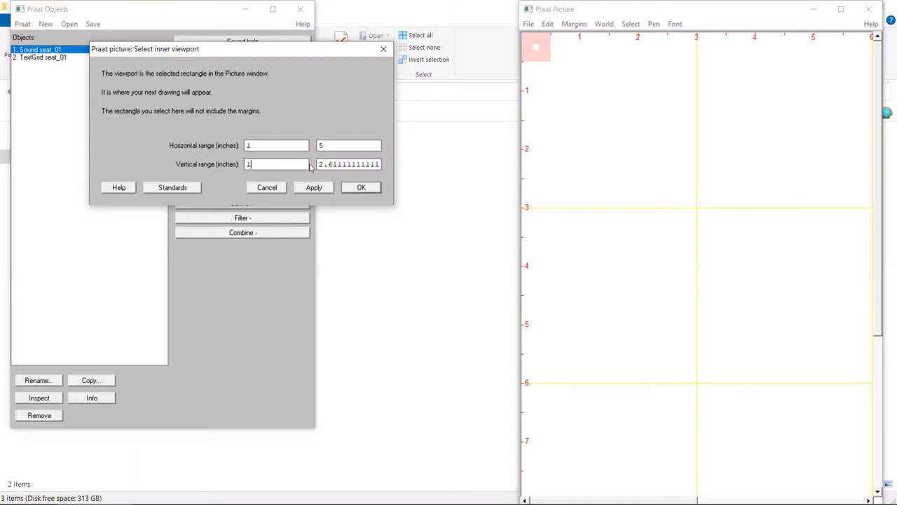
{"action": "left_click_drag", "start_coordinate": [319, 164], "coordinate": [405, 164]}
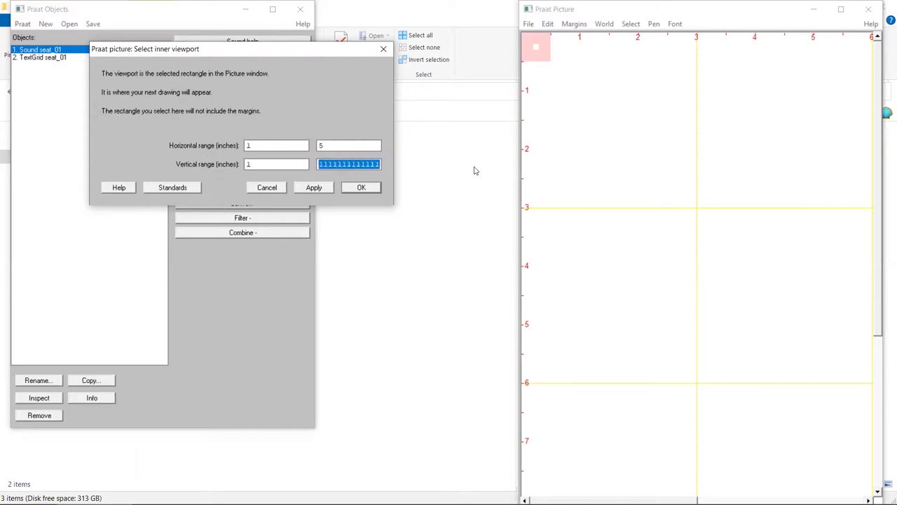
{"action": "type", "text": "2"}
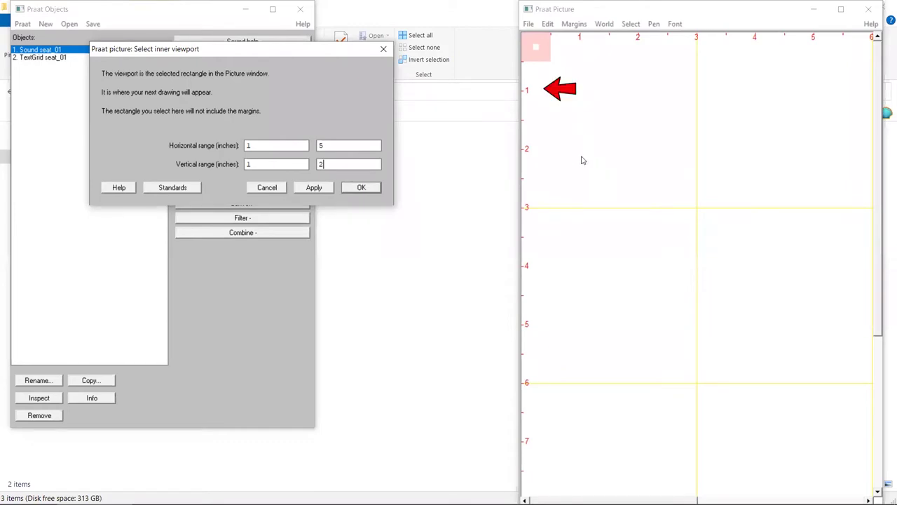
Apply the 1–5 by 1–2 inch viewport and draw the seat_01 waveform with Garnish unchecked.
{"action": "left_click", "coordinate": [361, 188]}
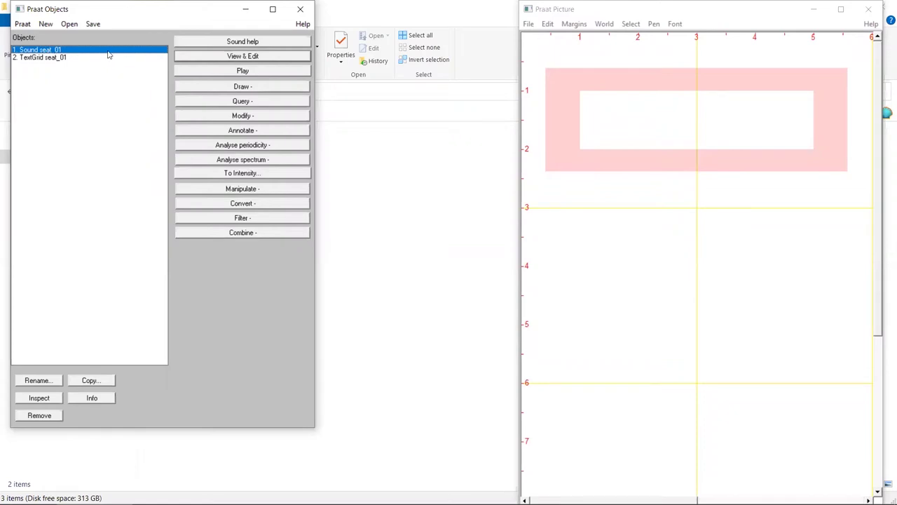
{"action": "left_click", "coordinate": [260, 88]}
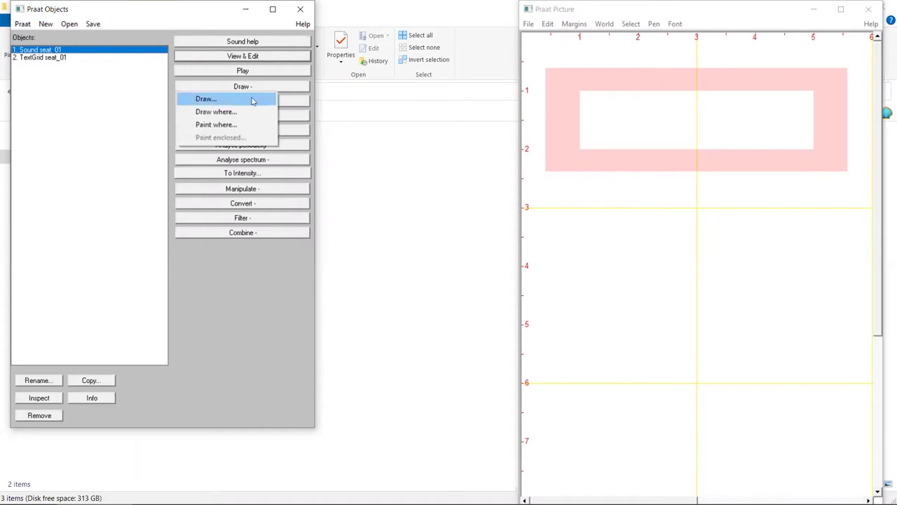
{"action": "left_click", "coordinate": [253, 101]}
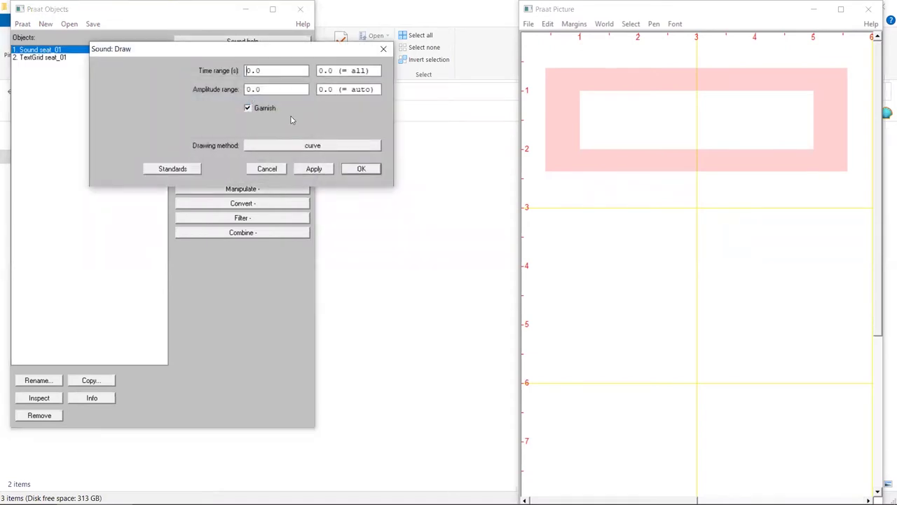
{"action": "left_click", "coordinate": [249, 109]}
{"action": "left_click", "coordinate": [370, 170]}
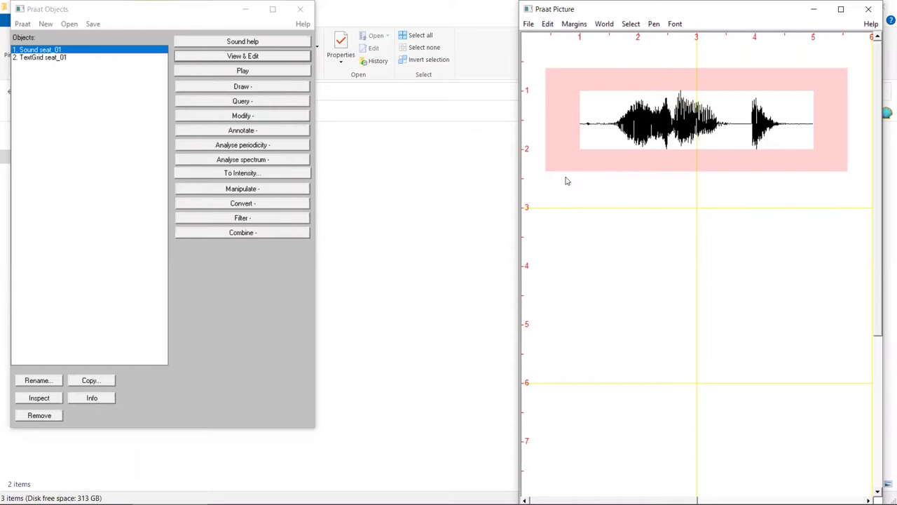
Draw an inner box around the waveform via Margins.
{"action": "left_click", "coordinate": [576, 24]}
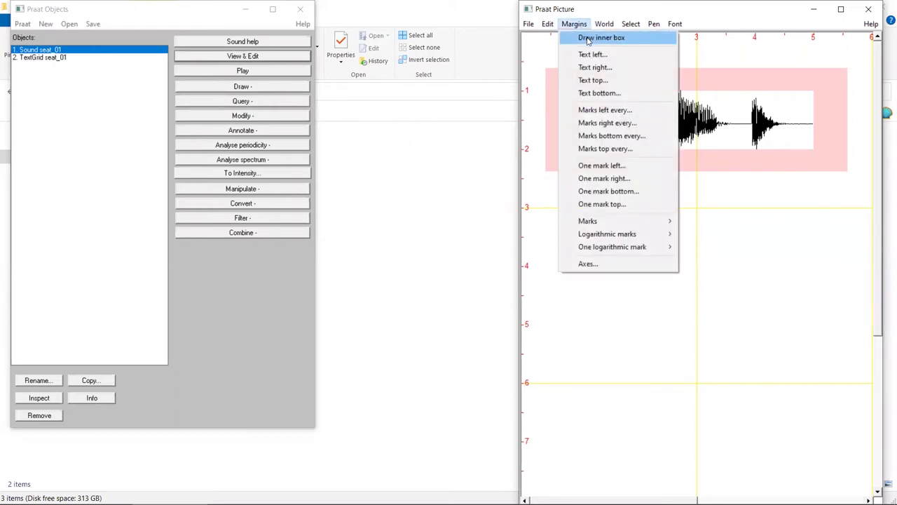
{"action": "left_click", "coordinate": [587, 38]}
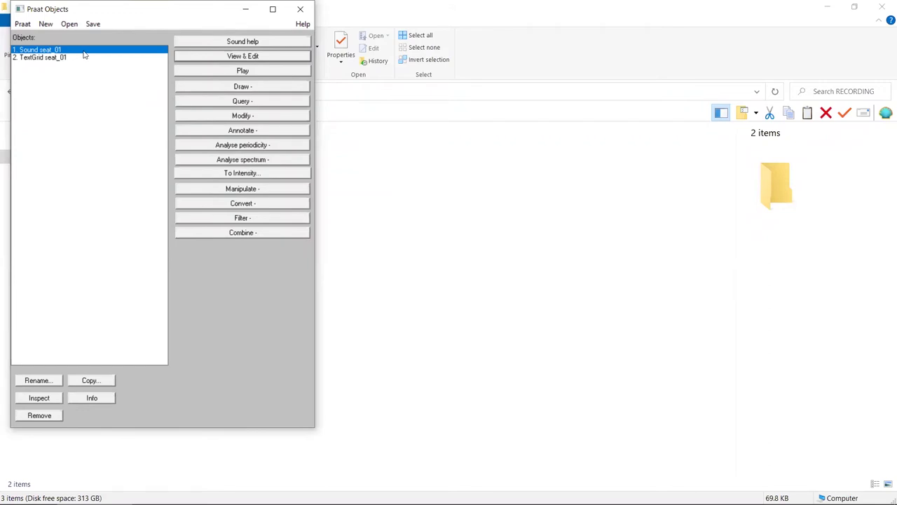
Extract the visible spectrogram of seat_01 from the sound editor as a new object.
{"action": "left_click", "coordinate": [241, 57]}
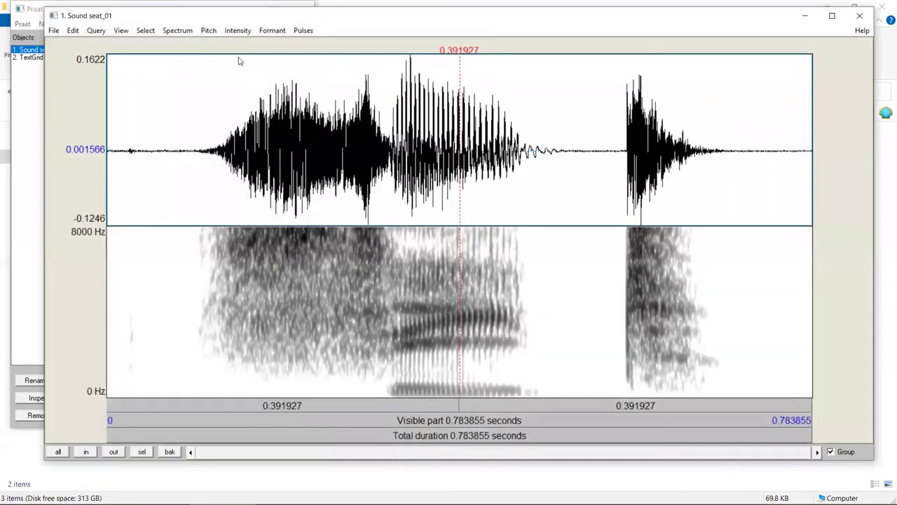
{"action": "left_click", "coordinate": [178, 31]}
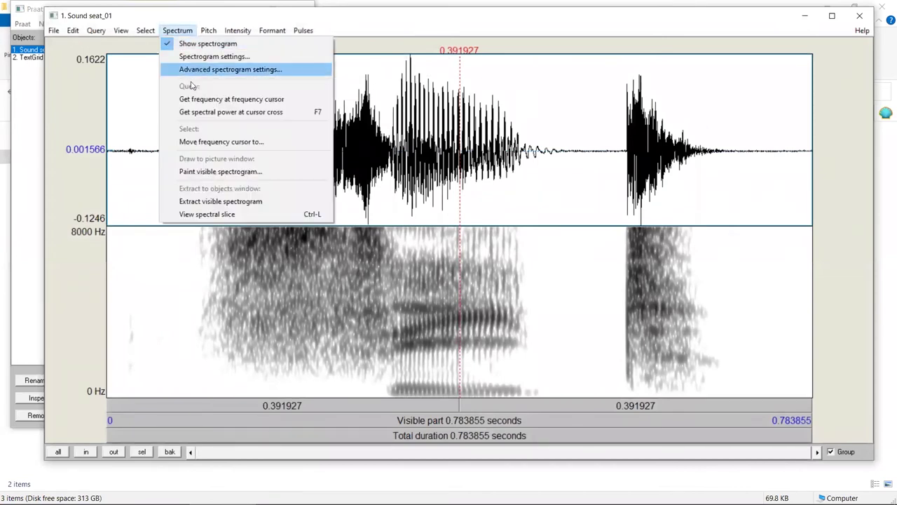
{"action": "left_click", "coordinate": [207, 202]}
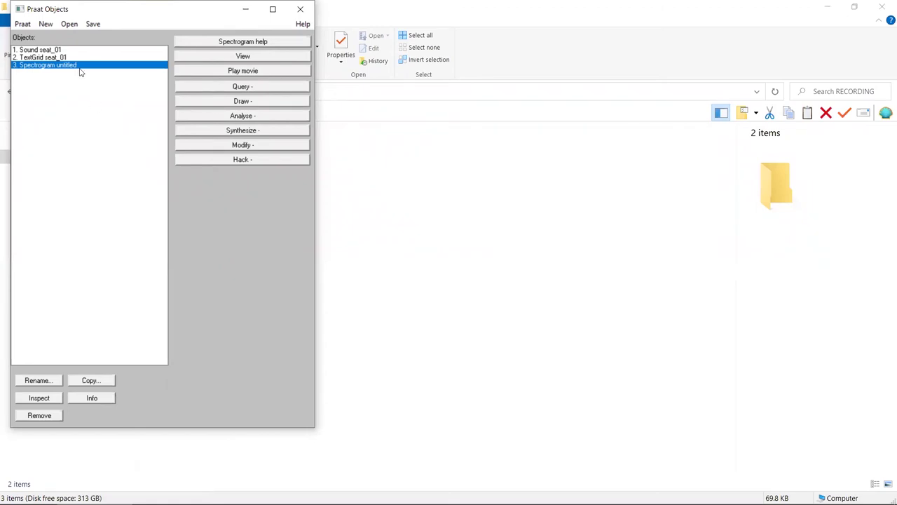
{"action": "left_click", "coordinate": [248, 57]}
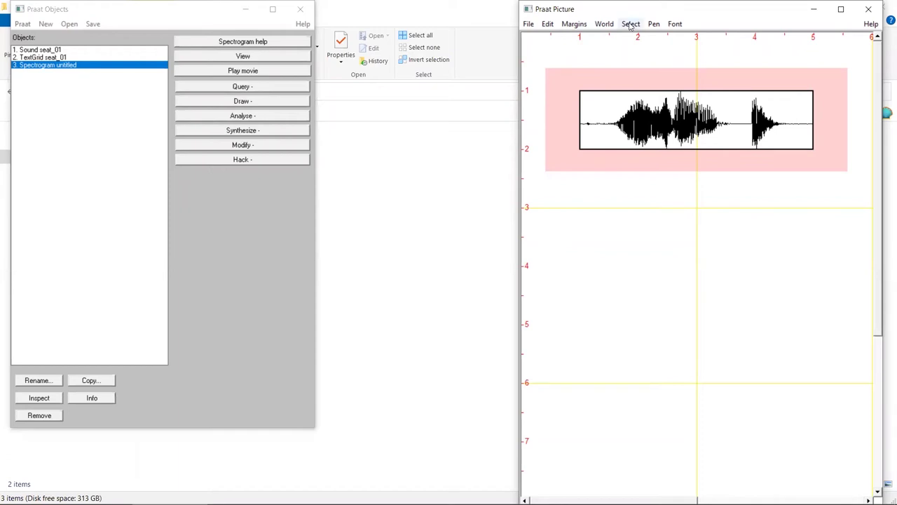
Set the inner viewport to 1–5 inches horizontally and 2–3 inches vertically.
{"action": "left_click", "coordinate": [630, 25]}
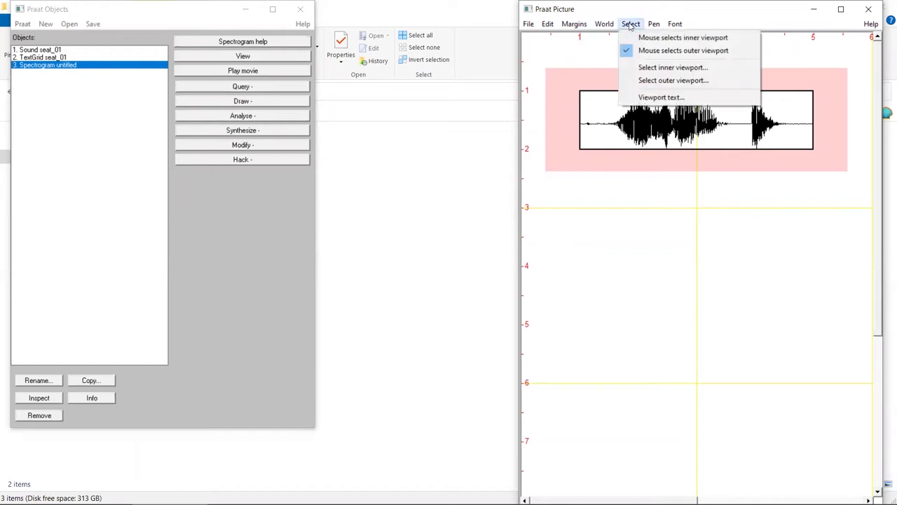
{"action": "left_click", "coordinate": [650, 68]}
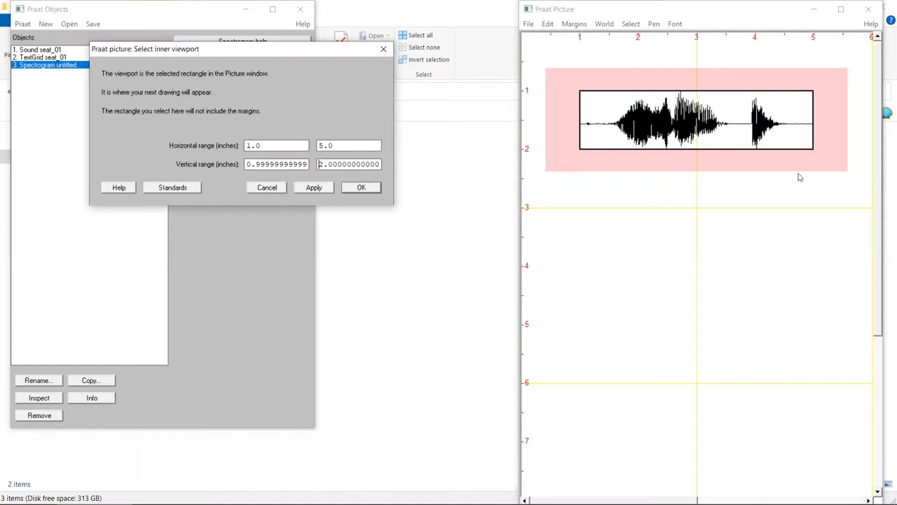
{"action": "left_click", "coordinate": [250, 164]}
{"action": "left_click_drag", "start_coordinate": [251, 164], "coordinate": [318, 161]}
{"action": "type", "text": "2"}
{"action": "key", "text": "Tab"}
{"action": "type", "text": "3"}
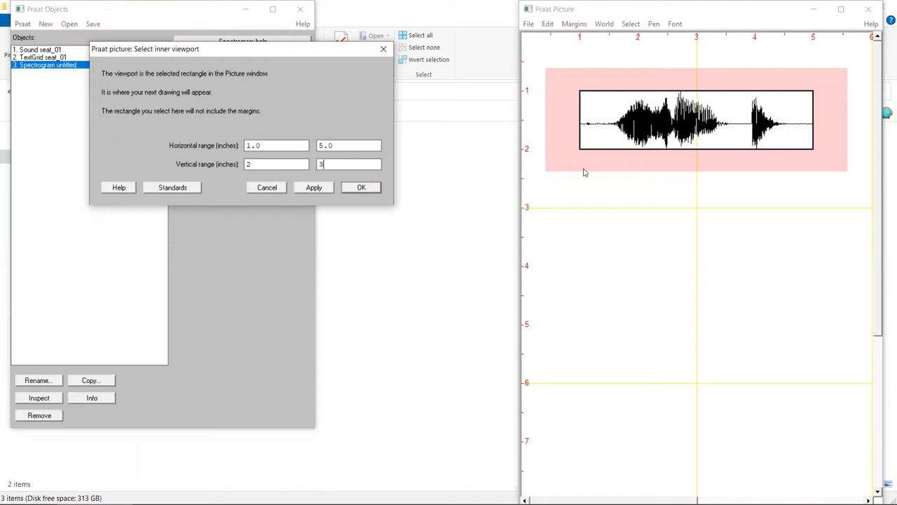
{"action": "left_click", "coordinate": [361, 188]}
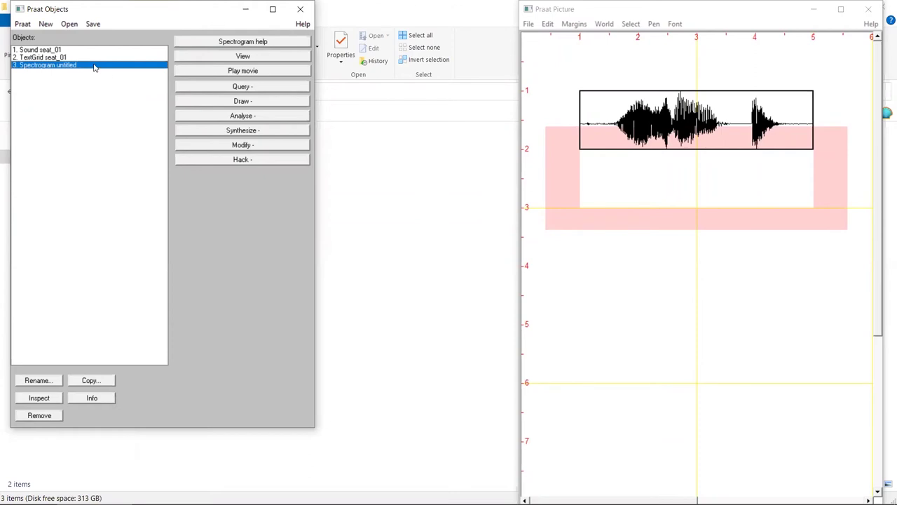
Open the spectrogram Paint settings and uncheck Garnish.
{"action": "left_click", "coordinate": [240, 103]}
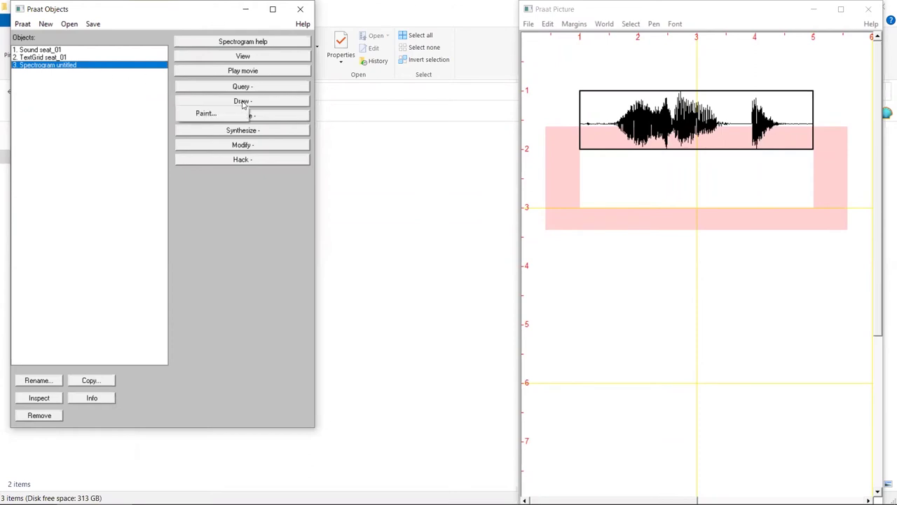
{"action": "left_click", "coordinate": [206, 113]}
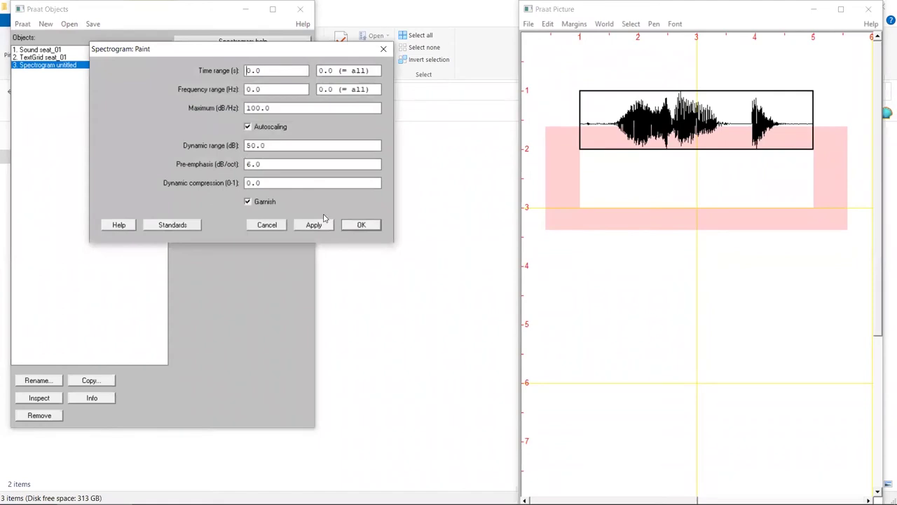
{"action": "left_click", "coordinate": [249, 203]}
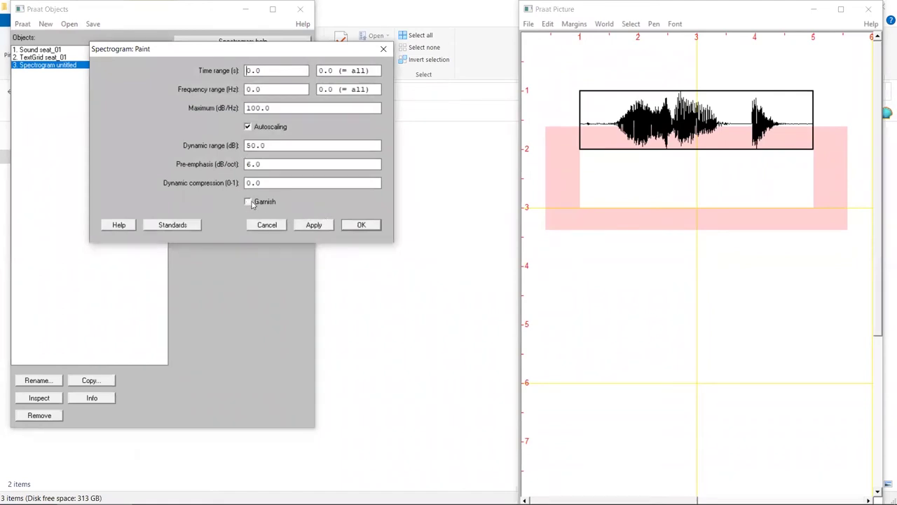
Paint the spectrogram beneath the waveform and enclose it with an inner box.
{"action": "left_click", "coordinate": [372, 227]}
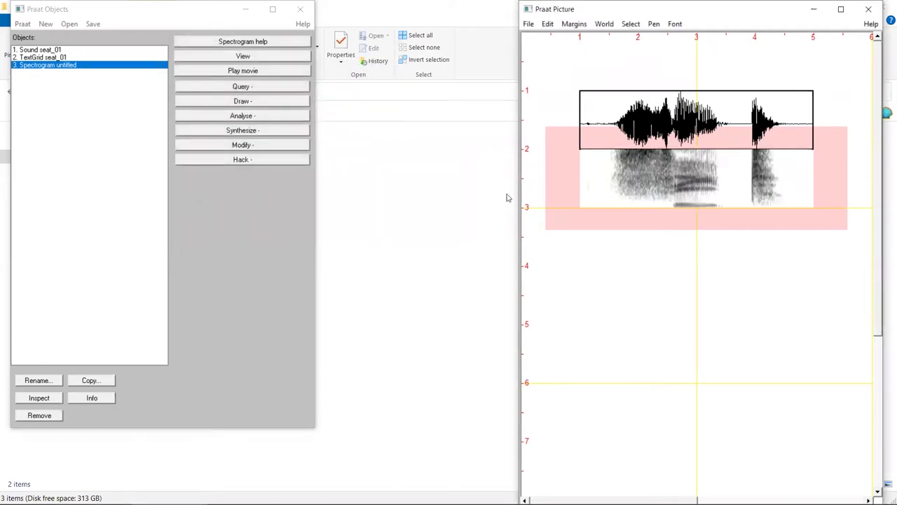
{"action": "left_click", "coordinate": [565, 25]}
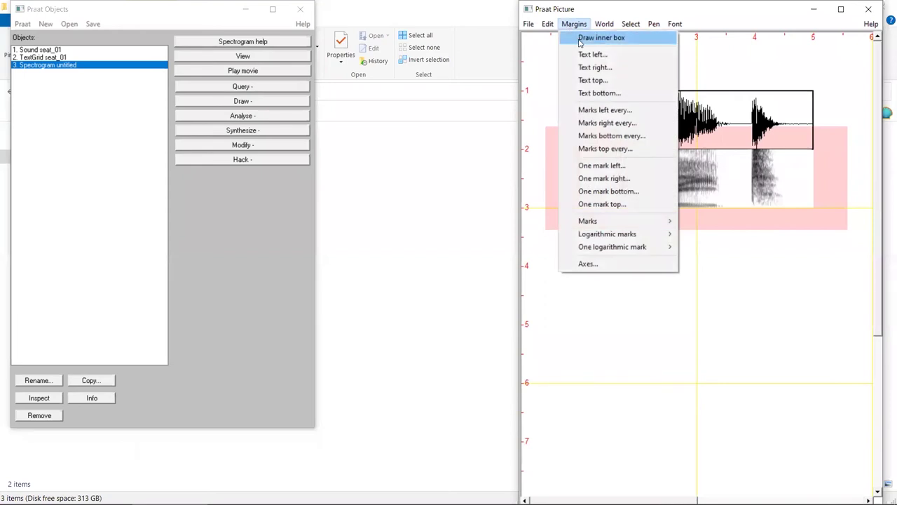
{"action": "left_click", "coordinate": [580, 41]}
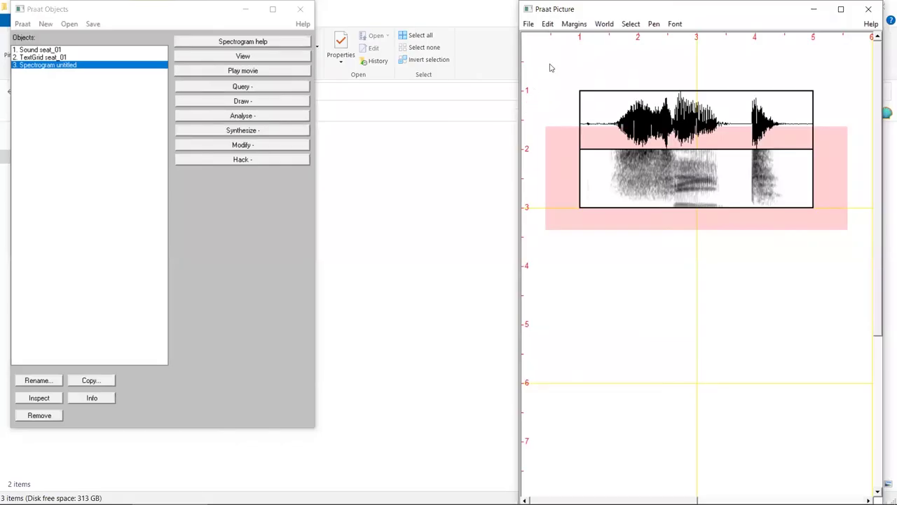
{"action": "left_click", "coordinate": [571, 25]}
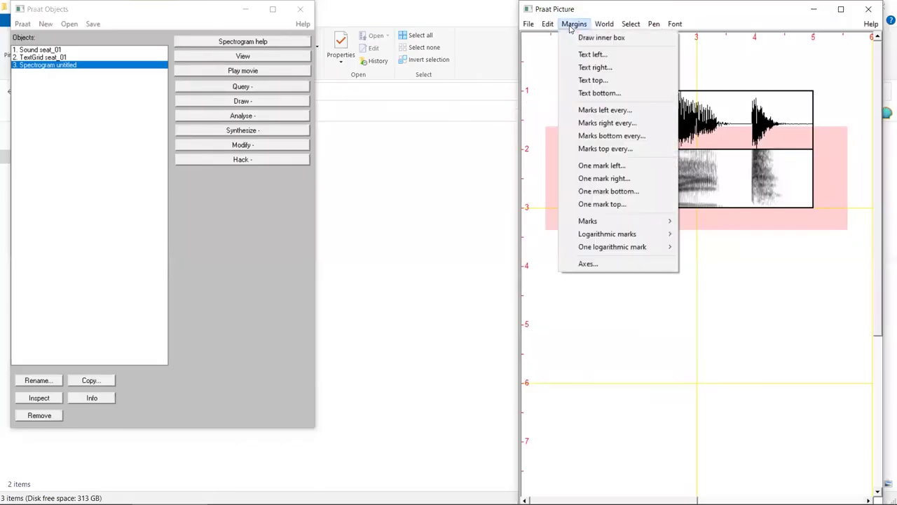
Add the left-margin label 'Frequency (Hz)'.
{"action": "left_click", "coordinate": [592, 55]}
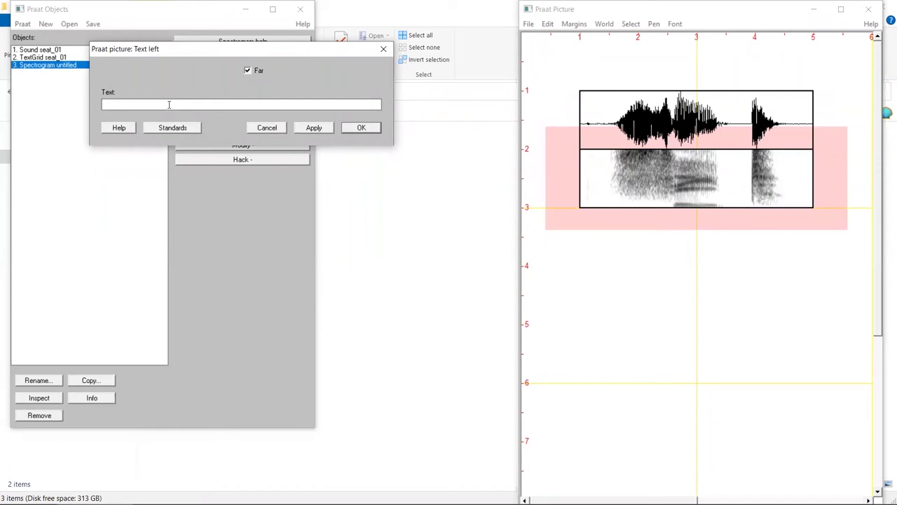
{"action": "type", "text": "Frequency ()"}
{"action": "key", "text": "Left"}
{"action": "type", "text": "Hz"}
{"action": "left_click", "coordinate": [360, 128]}
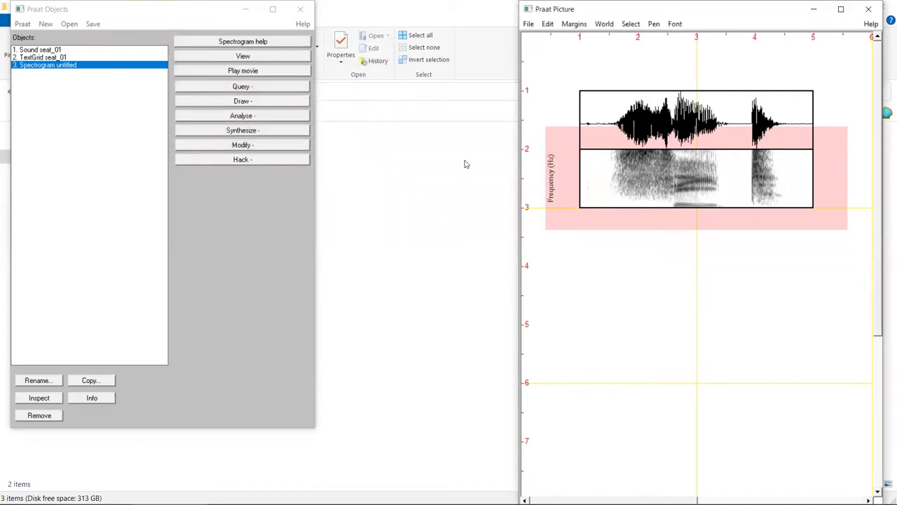
Draw left marks every 2000 without dotted lines.
{"action": "left_click", "coordinate": [573, 23]}
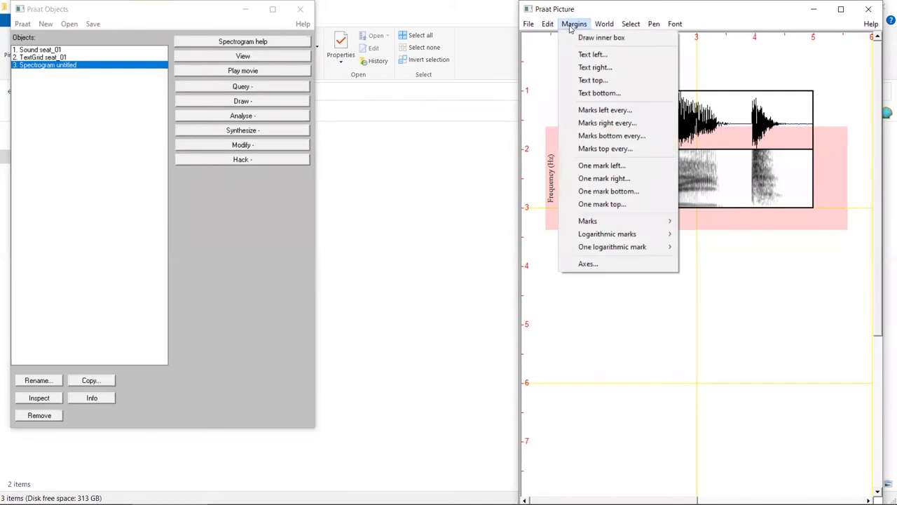
{"action": "left_click", "coordinate": [580, 112]}
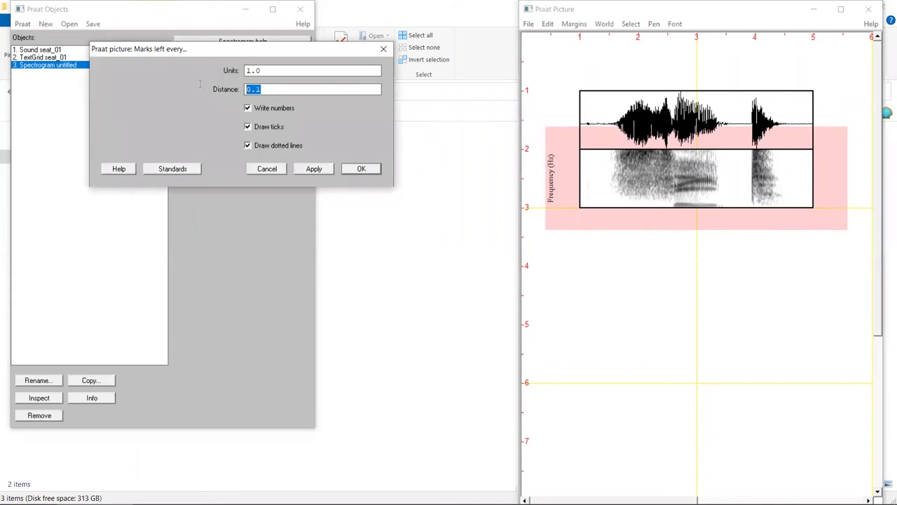
{"action": "type", "text": "2000"}
{"action": "left_click", "coordinate": [248, 147]}
{"action": "left_click", "coordinate": [361, 169]}
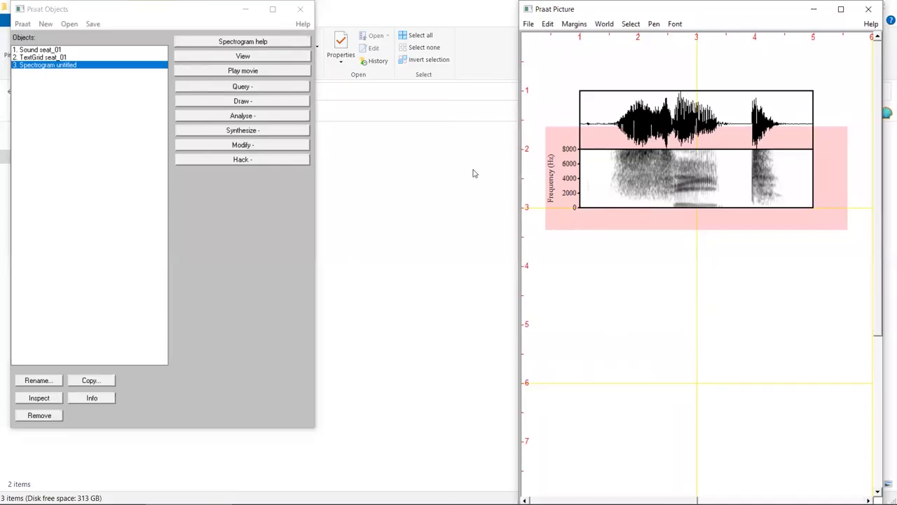
Change the inner viewport's vertical range to 1–3.5 inches, keeping 1–5 horizontally.
{"action": "left_click", "coordinate": [630, 24]}
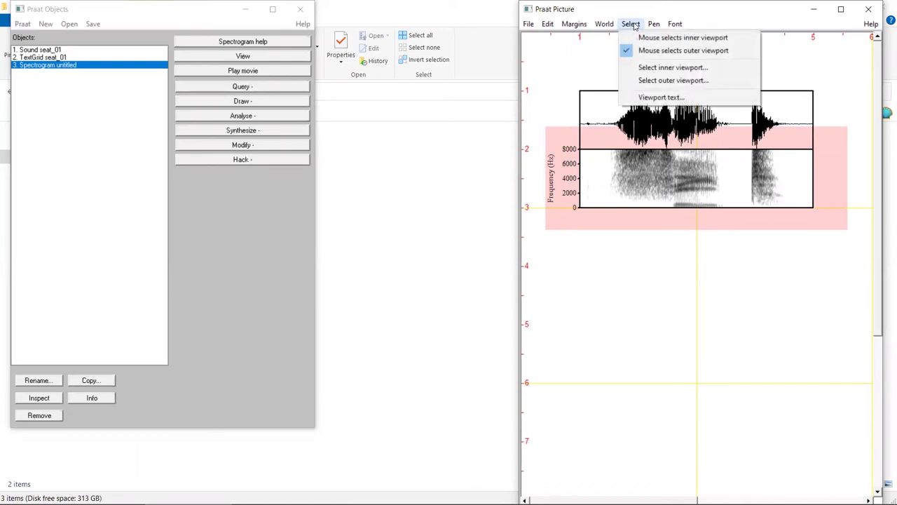
{"action": "left_click", "coordinate": [653, 68]}
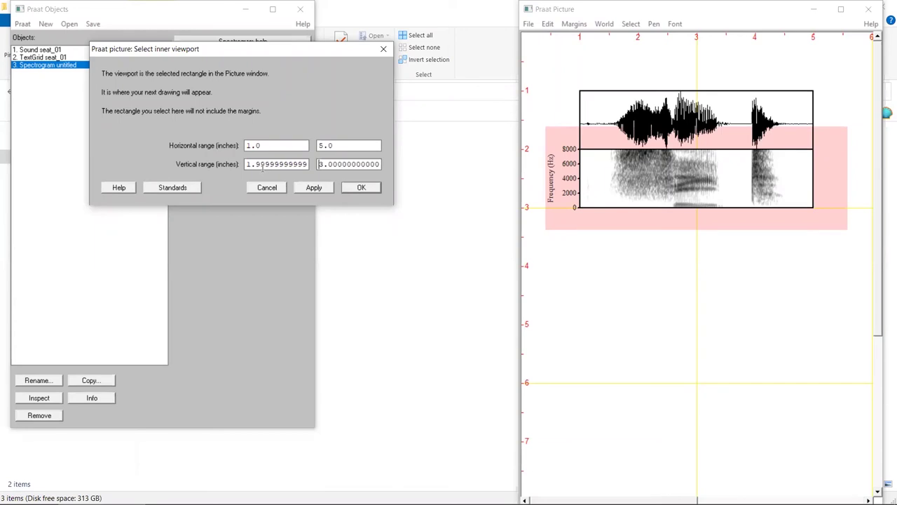
{"action": "left_click", "coordinate": [263, 167]}
{"action": "double_click", "coordinate": [251, 164]}
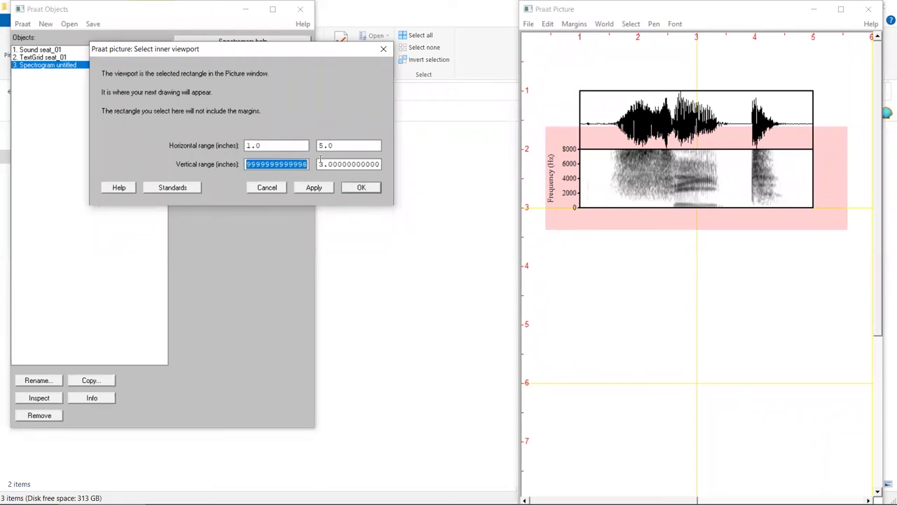
{"action": "type", "text": "1"}
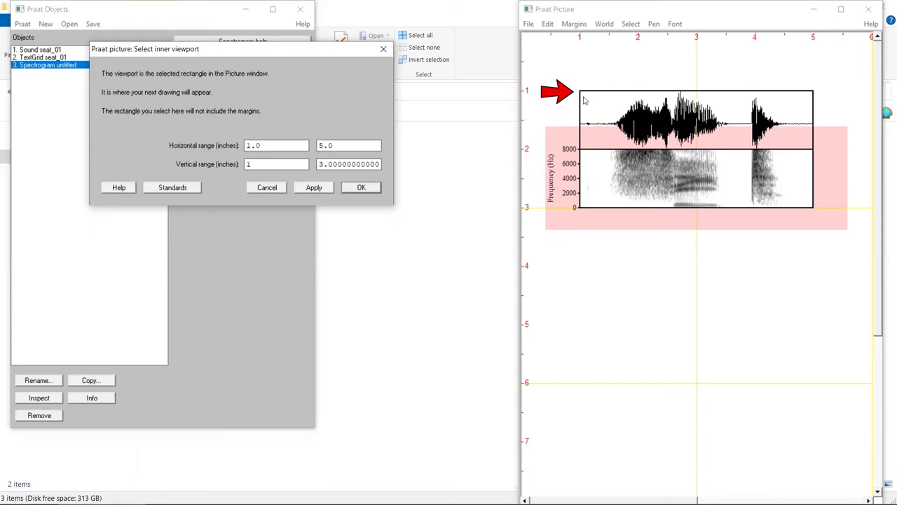
{"action": "left_click", "coordinate": [330, 163]}
{"action": "left_click_drag", "start_coordinate": [328, 163], "coordinate": [441, 164]}
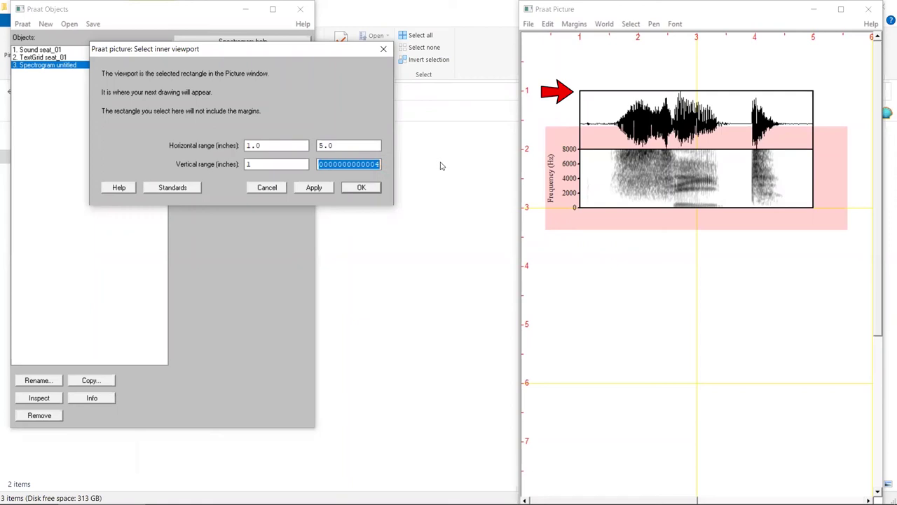
{"action": "type", "text": "3.5"}
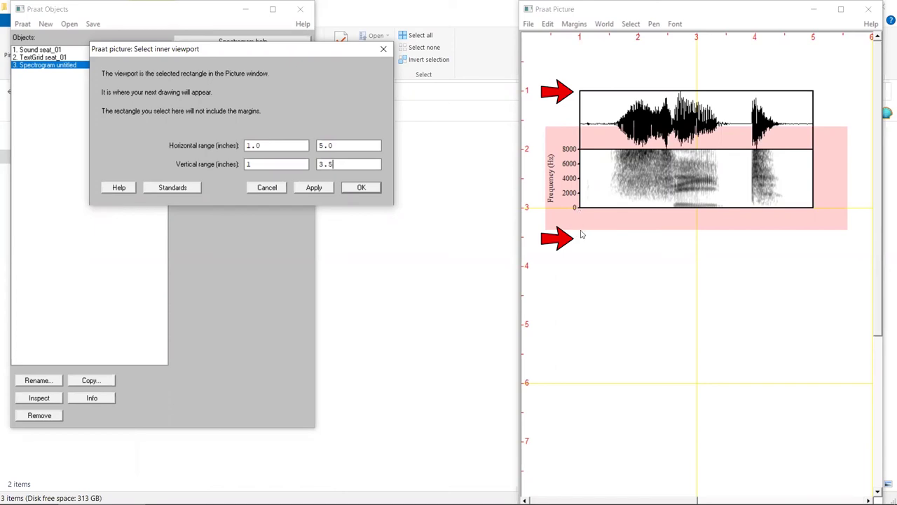
{"action": "left_click", "coordinate": [365, 190]}
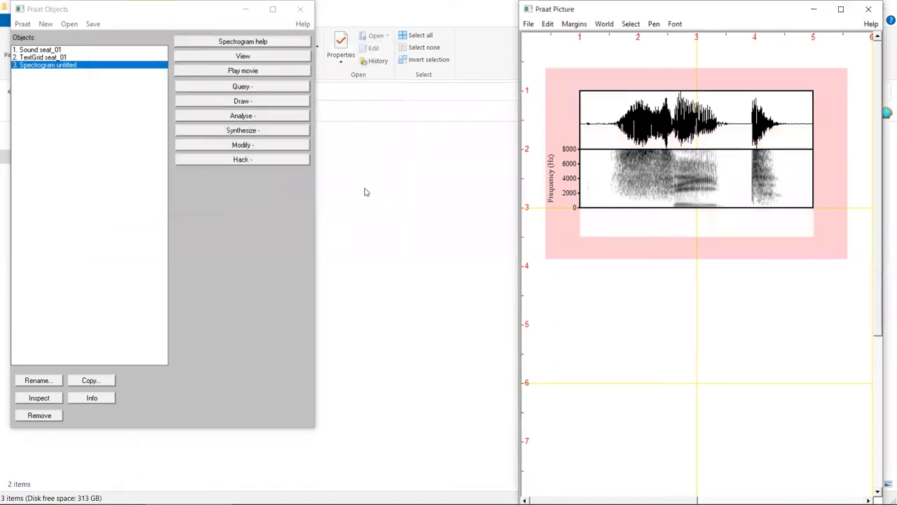
Draw the TextGrid's s, i, t tier with default settings, adding a 0–0.7839 s time axis.
{"action": "left_click", "coordinate": [302, 168]}
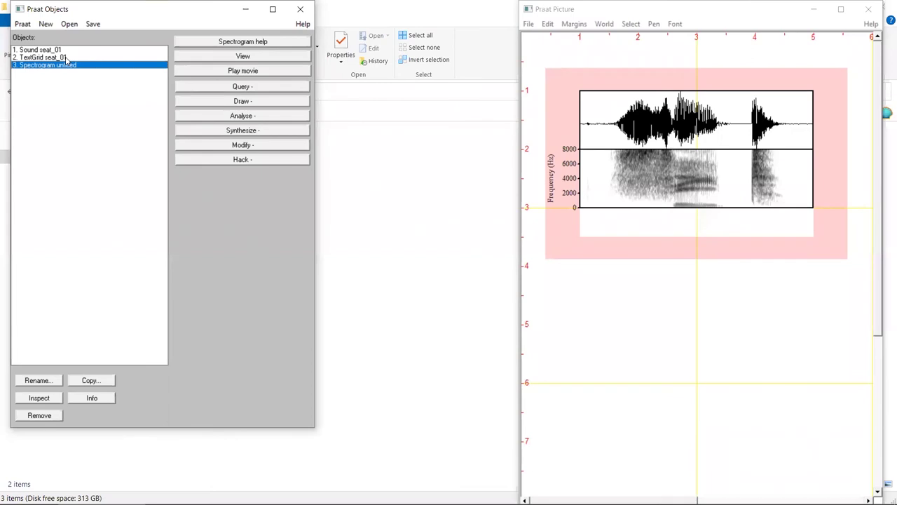
{"action": "left_click", "coordinate": [65, 57]}
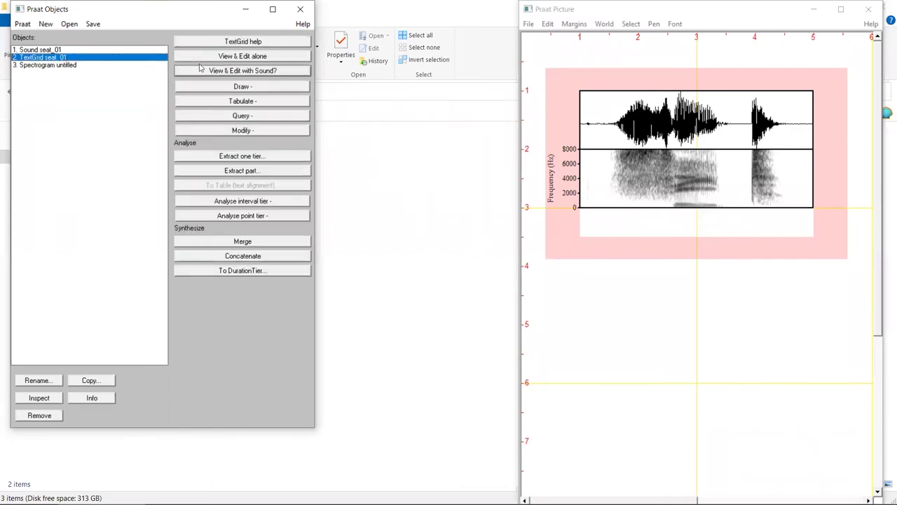
{"action": "left_click", "coordinate": [244, 87]}
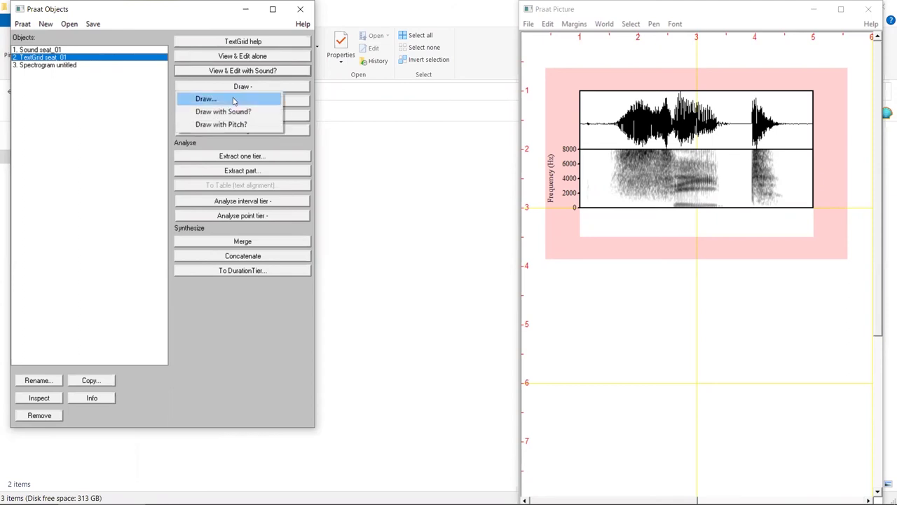
{"action": "left_click", "coordinate": [233, 101]}
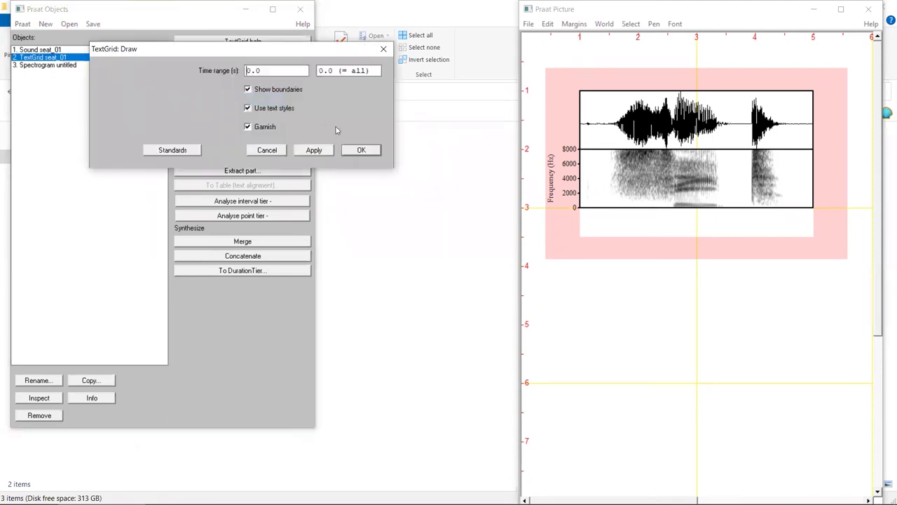
{"action": "left_click", "coordinate": [361, 151]}
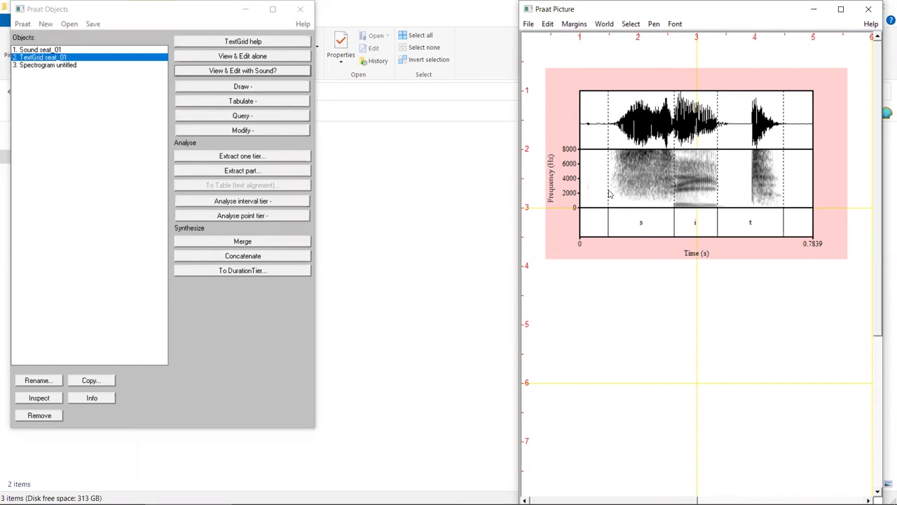
Undo the tier, redraw it with Show boundaries unchecked, then start saving a 300-dpi PNG.
{"action": "left_click", "coordinate": [549, 23]}
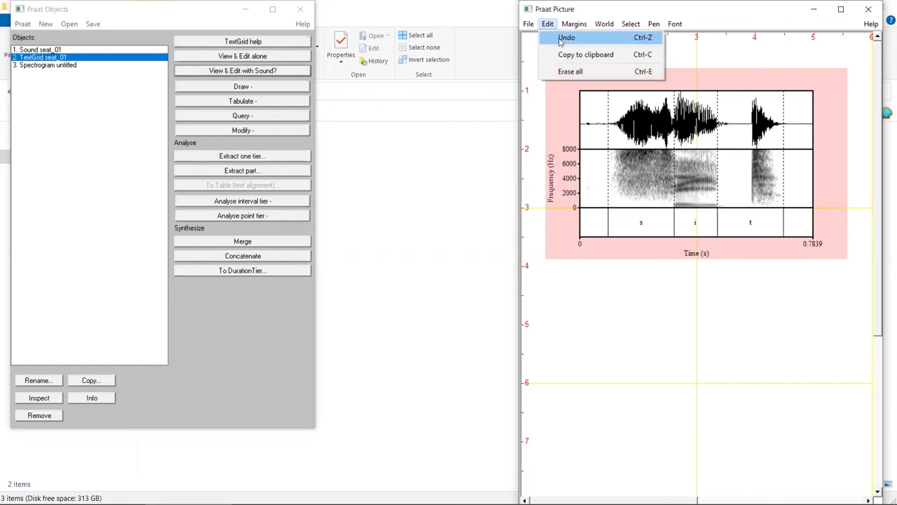
{"action": "left_click", "coordinate": [564, 38]}
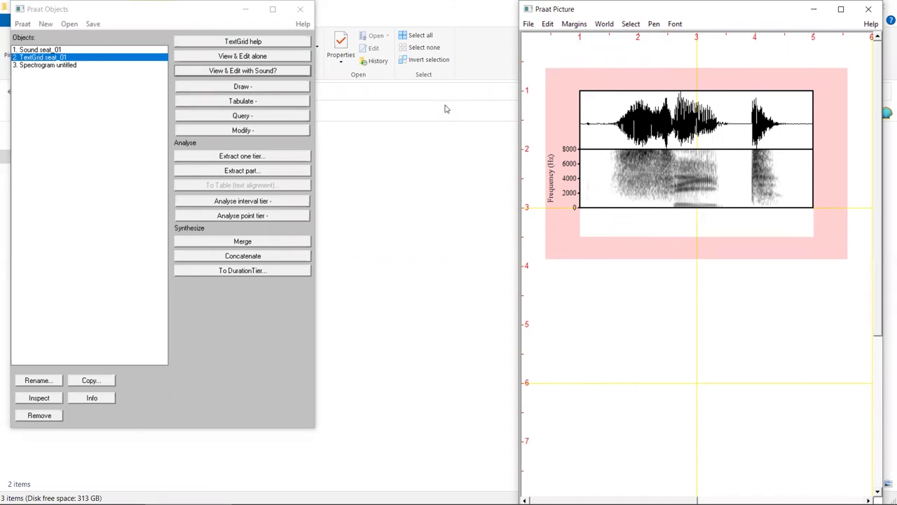
{"action": "left_click", "coordinate": [243, 88]}
{"action": "left_click", "coordinate": [235, 101]}
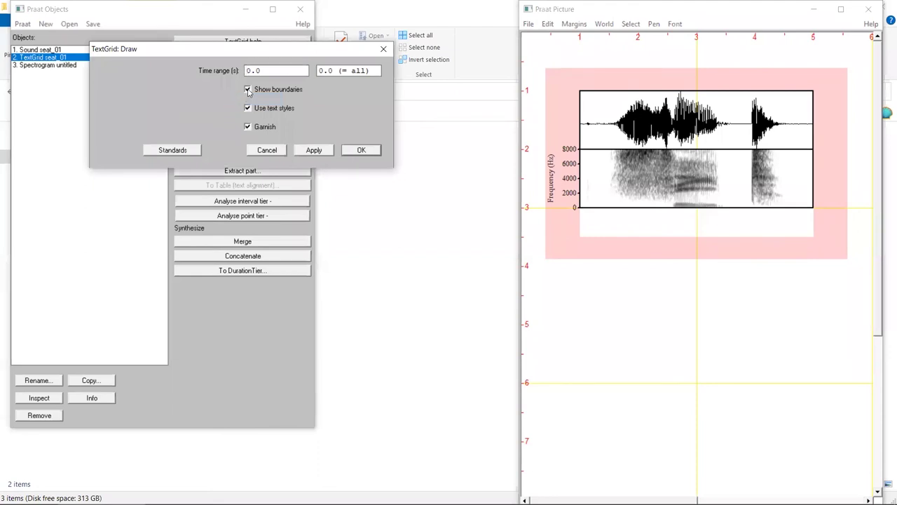
{"action": "left_click", "coordinate": [248, 90]}
{"action": "left_click", "coordinate": [248, 89]}
{"action": "left_click", "coordinate": [361, 150]}
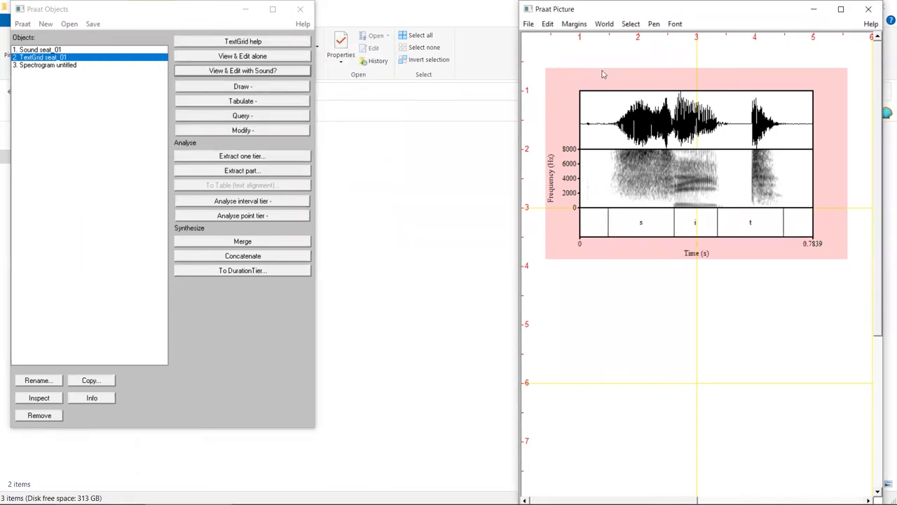
{"action": "left_click", "coordinate": [529, 25]}
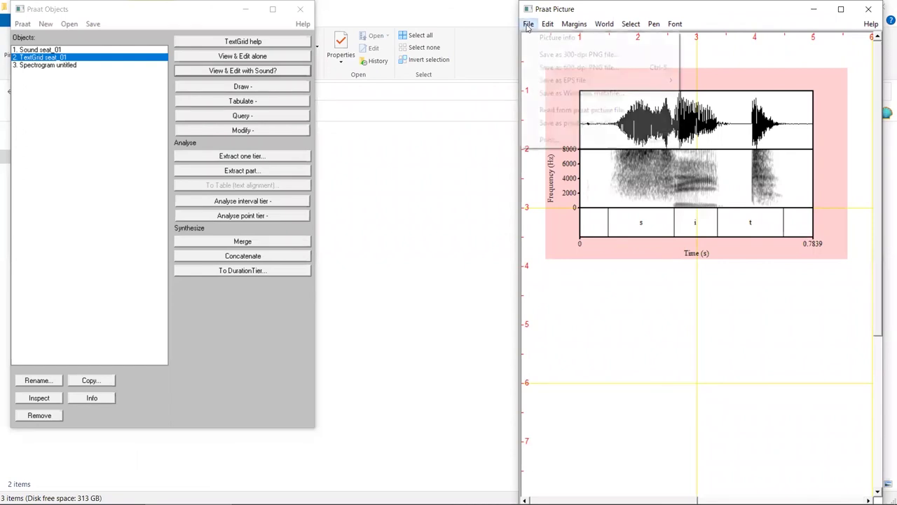
{"action": "left_click", "coordinate": [552, 60]}
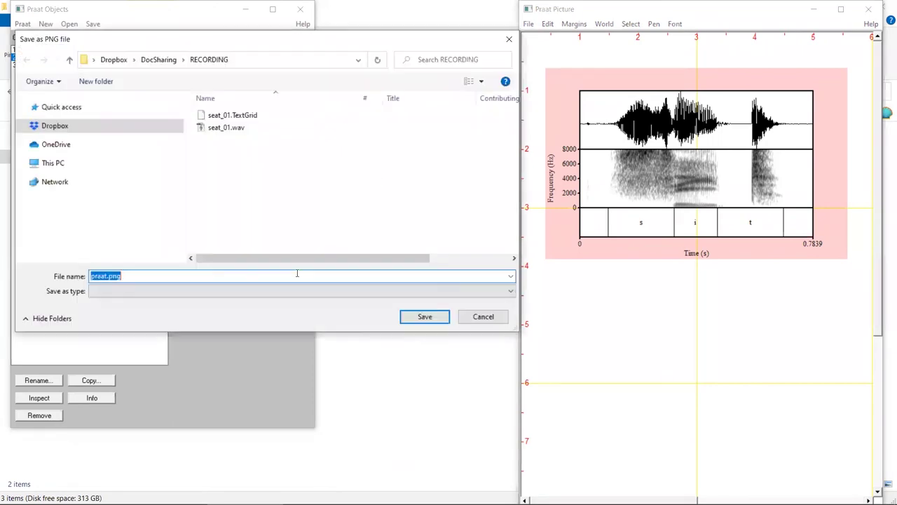